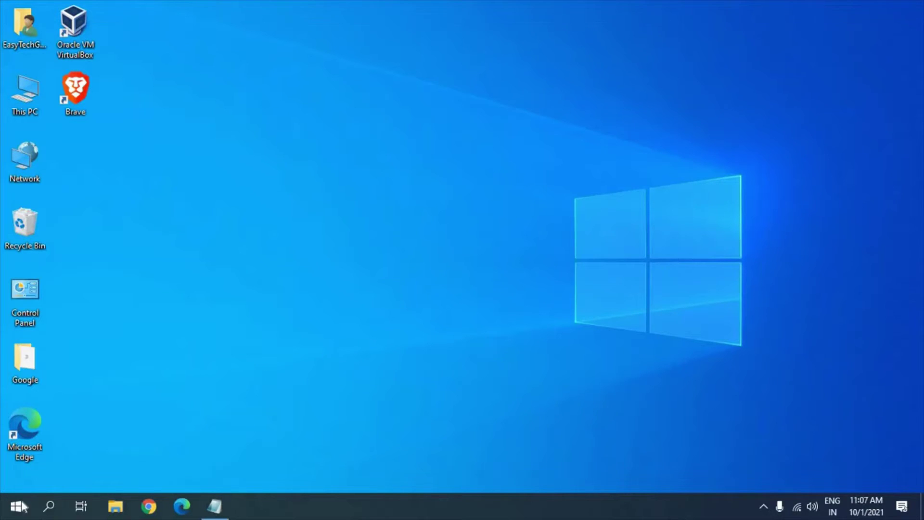
Search Windows for 'setting' and launch the Settings app
click(49, 506)
text(setting)
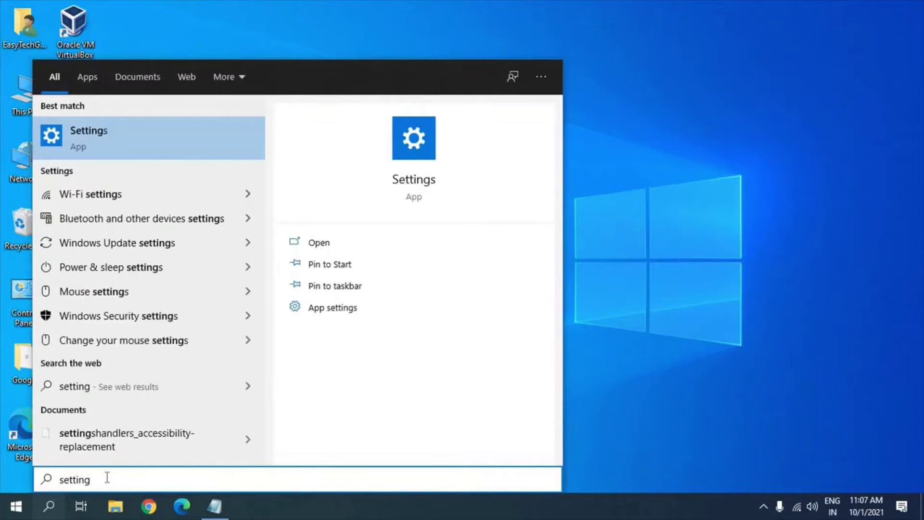
click(94, 151)
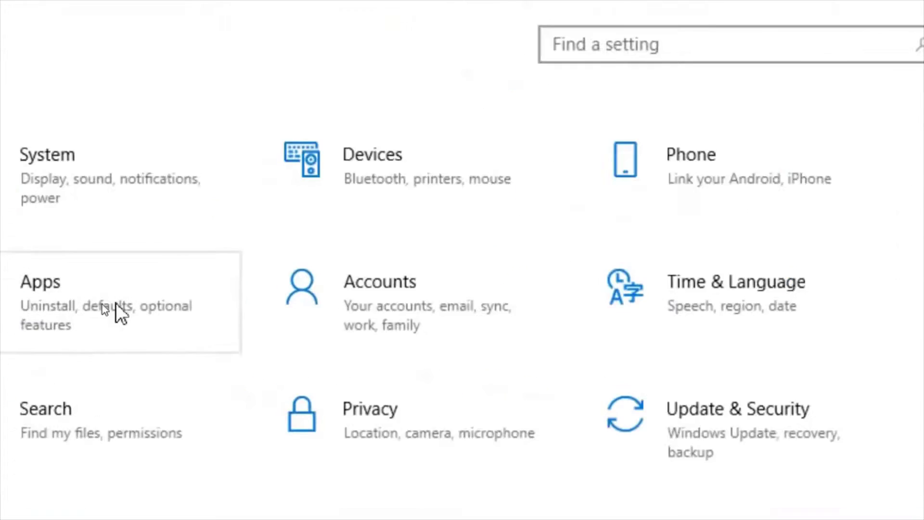
In Apps & features, choose Modify on Microsoft Edge to bring up its repair prompt
click(157, 311)
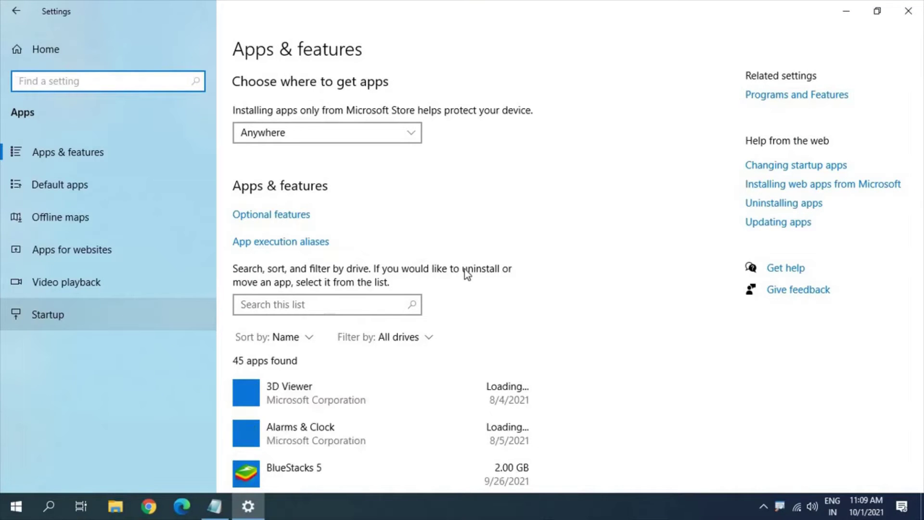
scroll(464, 269, down, 6)
scroll(463, 269, down, 10)
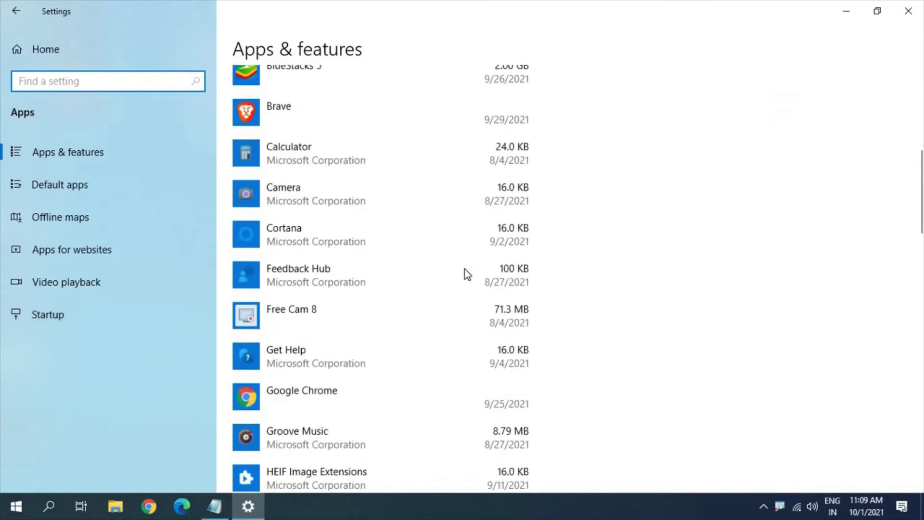
scroll(463, 269, down, 5)
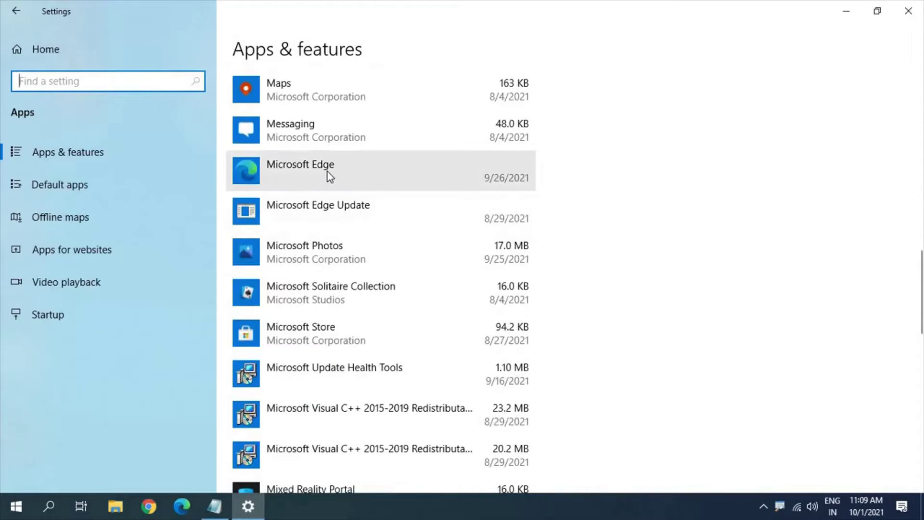
click(362, 175)
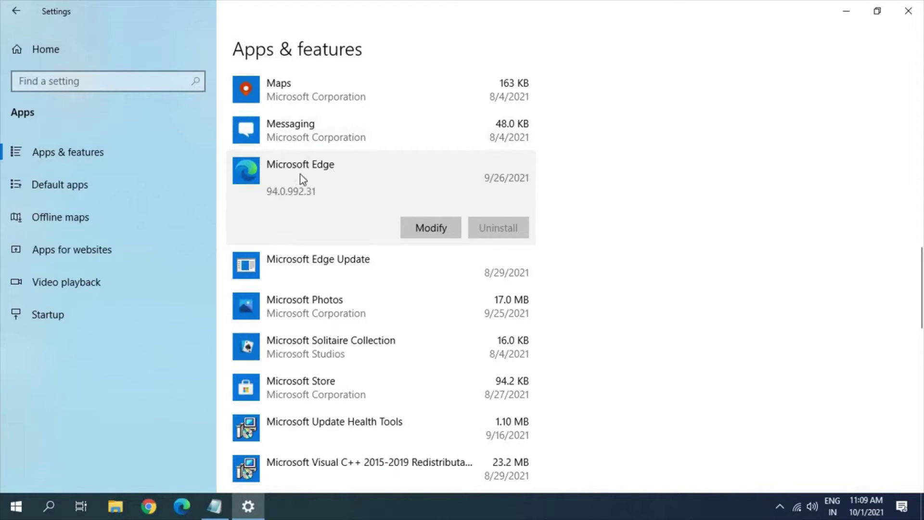
click(431, 228)
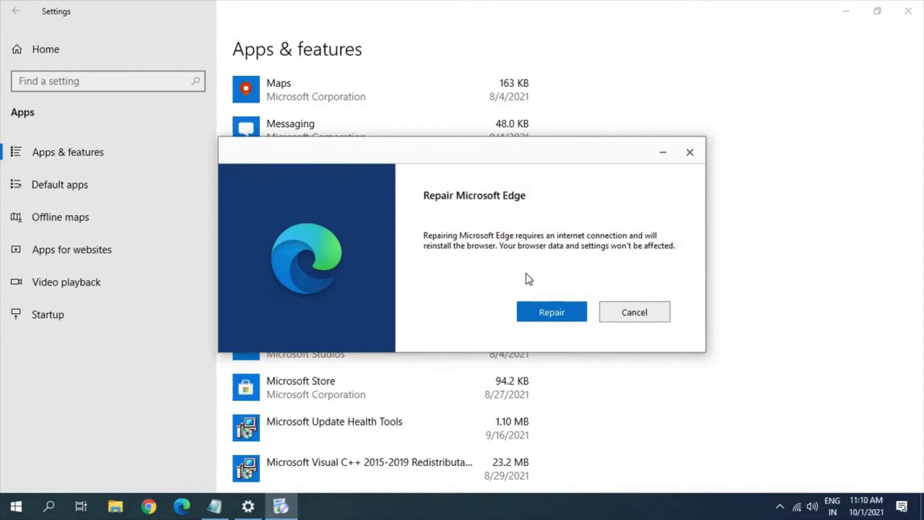
Repair Microsoft Edge so it downloads and reinstalls, reopening on a new tab
click(564, 310)
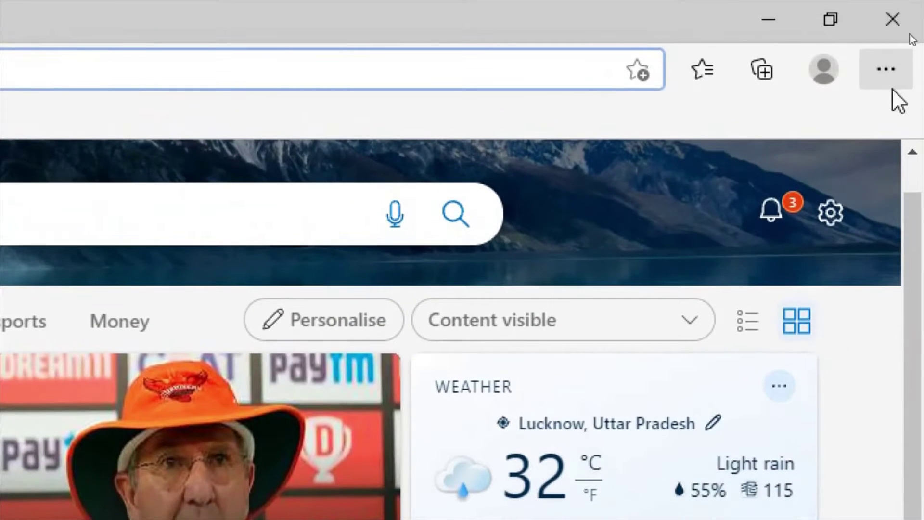
click(889, 66)
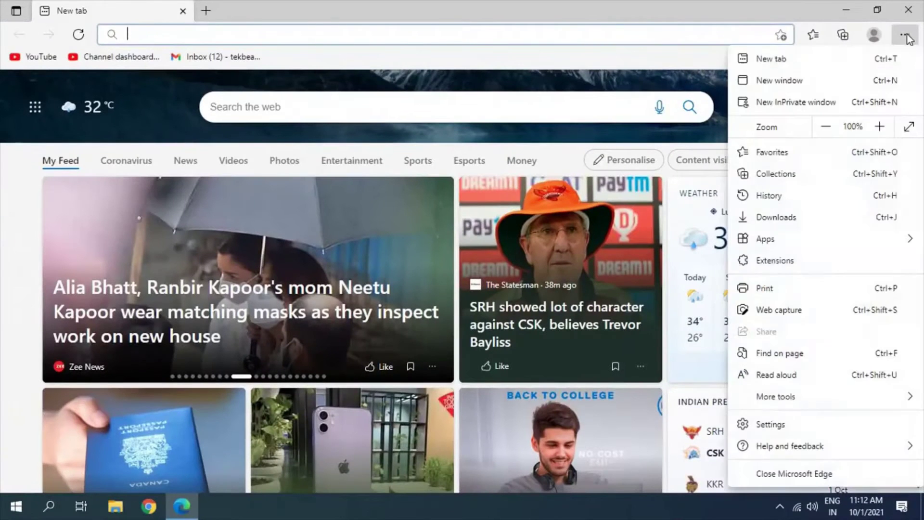
mouse_move(786, 450)
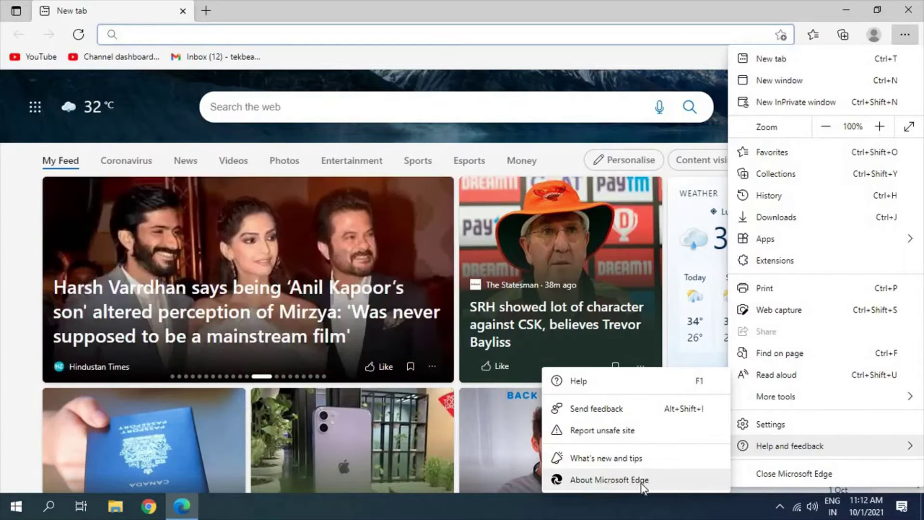
click(642, 481)
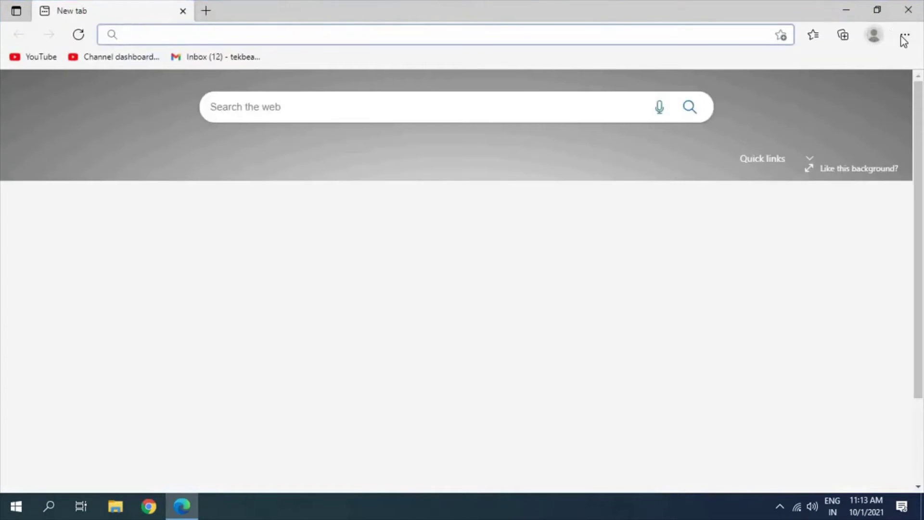
In Edge settings, go to Reset settings and choose 'Restore settings to their default values'
click(903, 38)
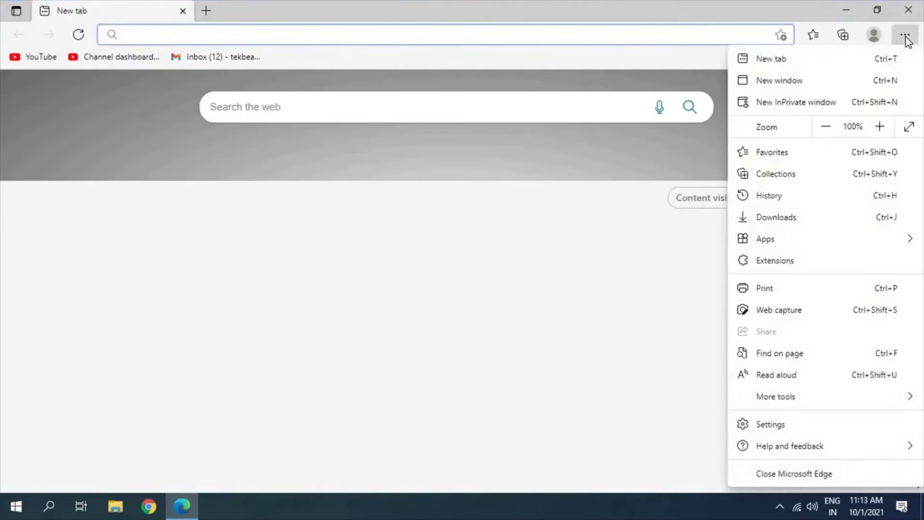
click(771, 426)
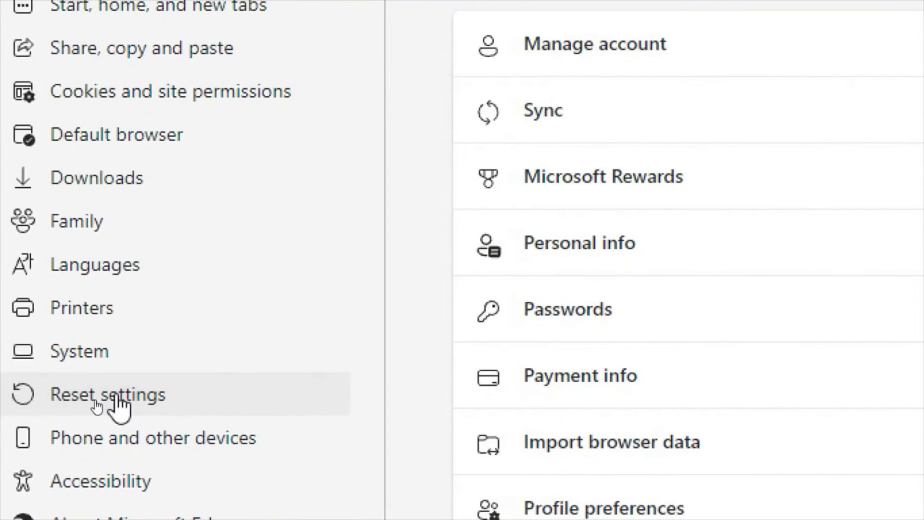
click(113, 408)
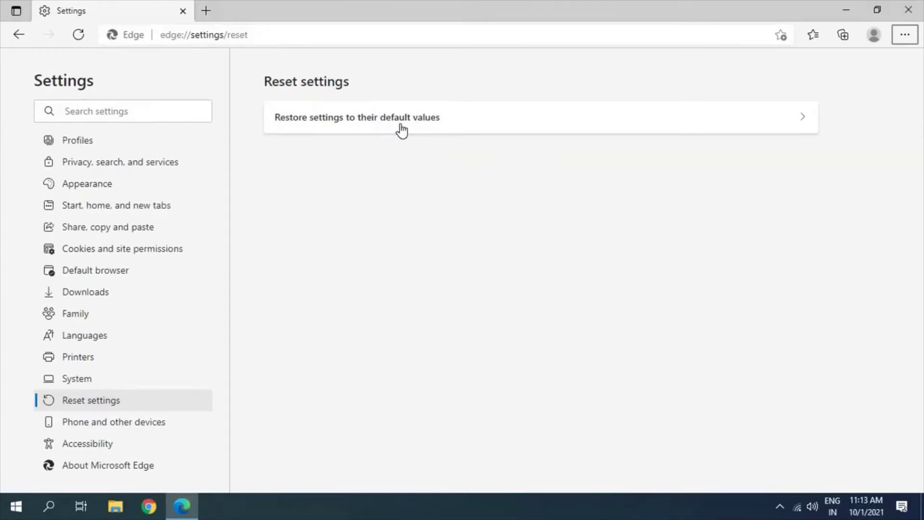
click(417, 121)
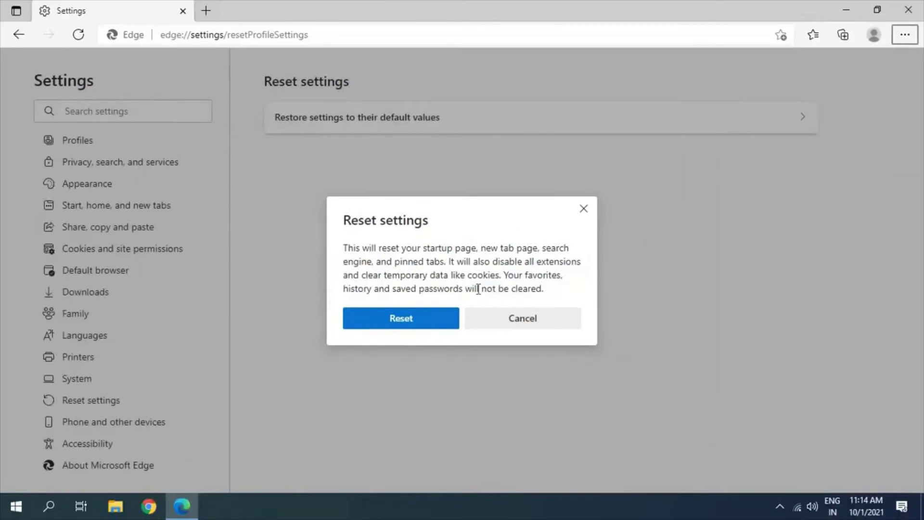
Confirm resetting Edge's settings to defaults, then close and relaunch the browser
click(425, 321)
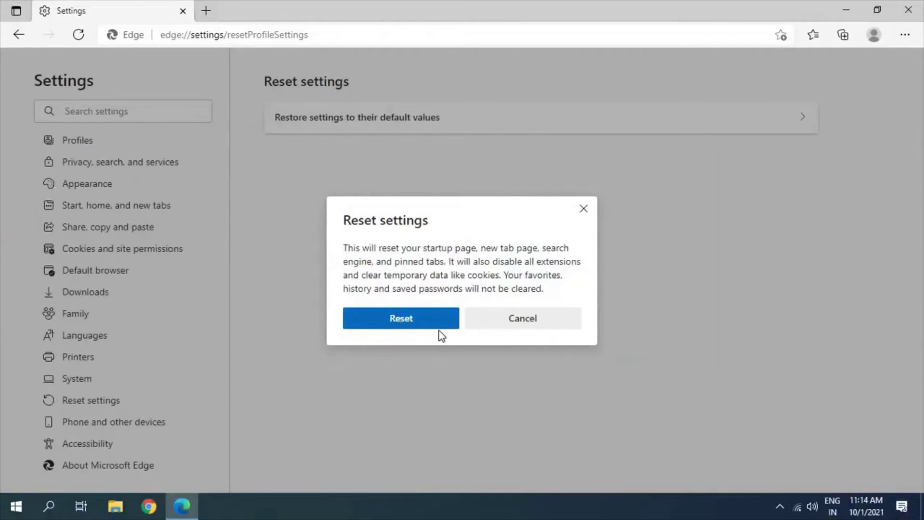
click(402, 318)
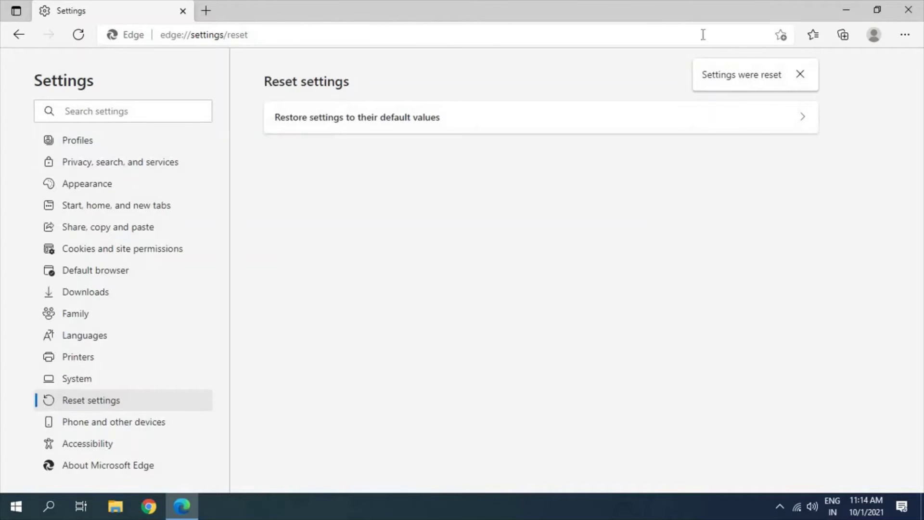
click(910, 9)
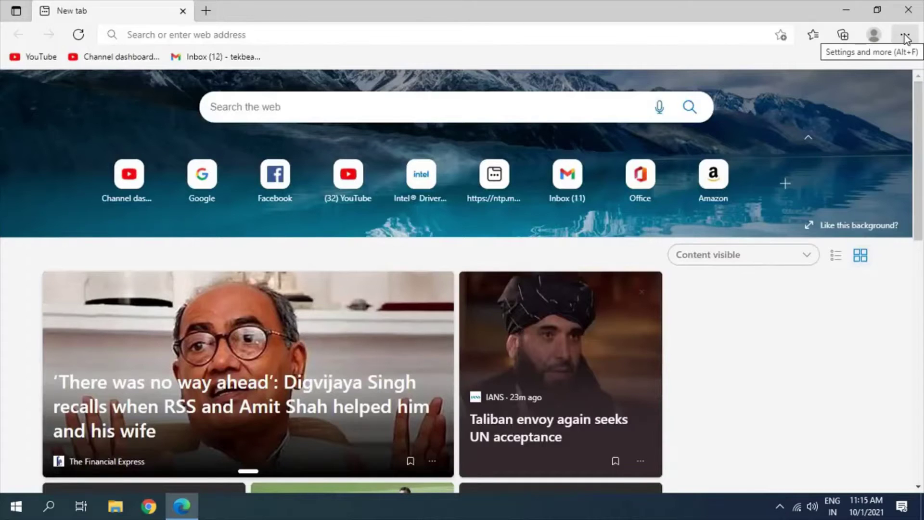
Check Edge's extensions page for installed extensions, then close the browser
click(905, 36)
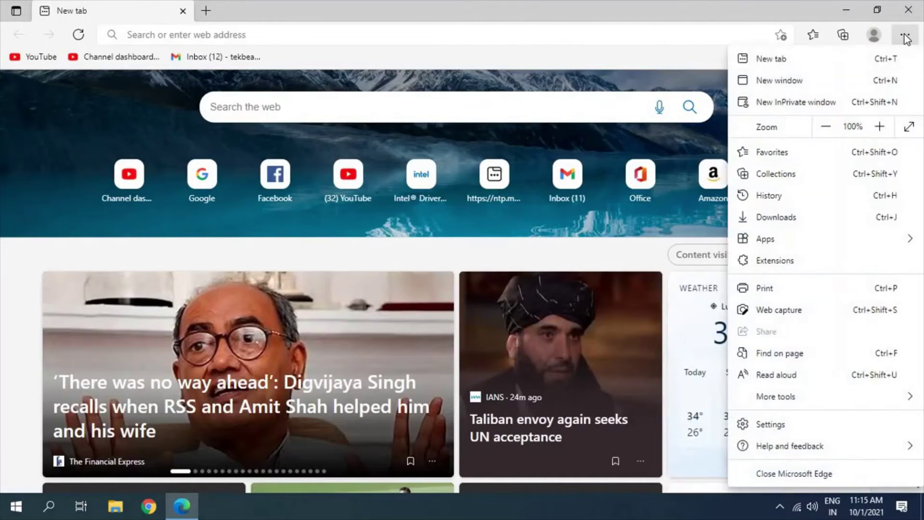
click(820, 265)
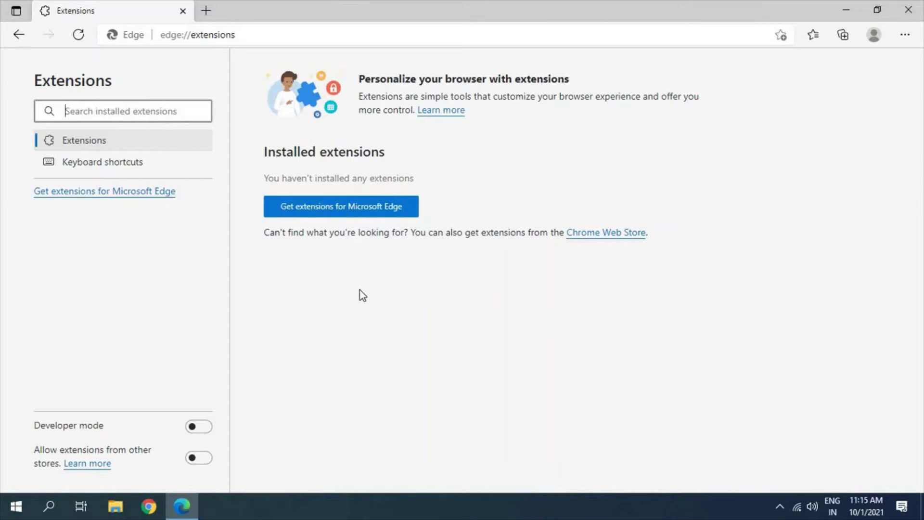
click(911, 11)
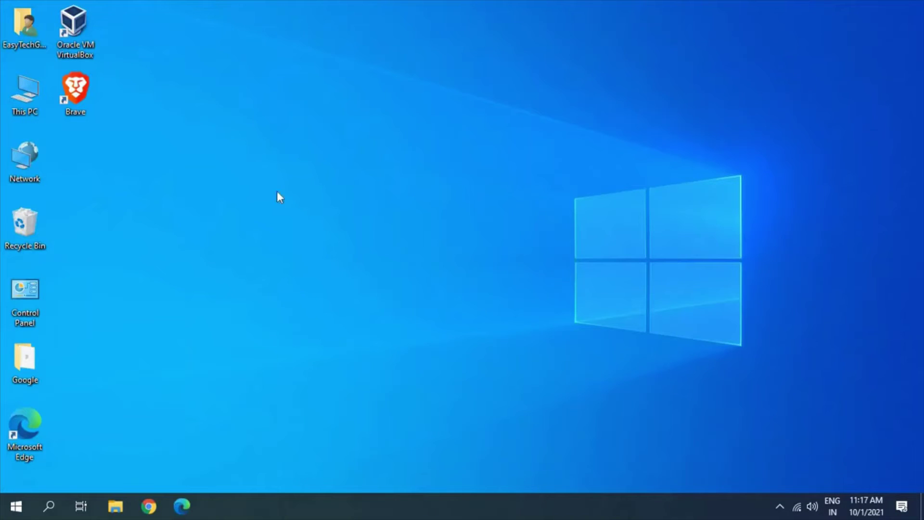
click(51, 500)
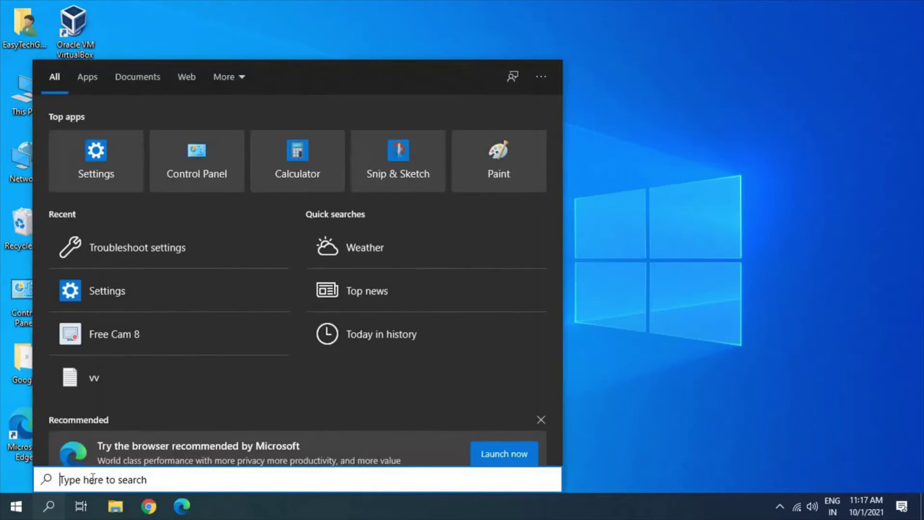
text(window)
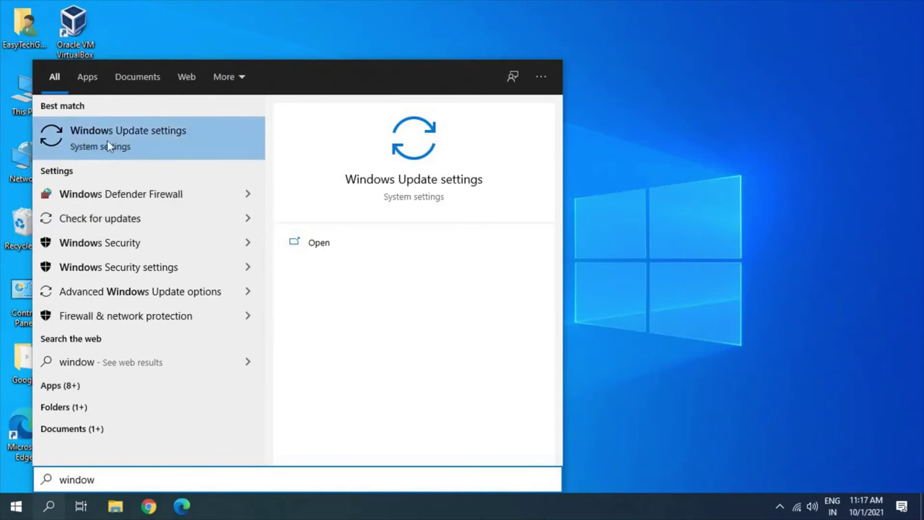
click(135, 135)
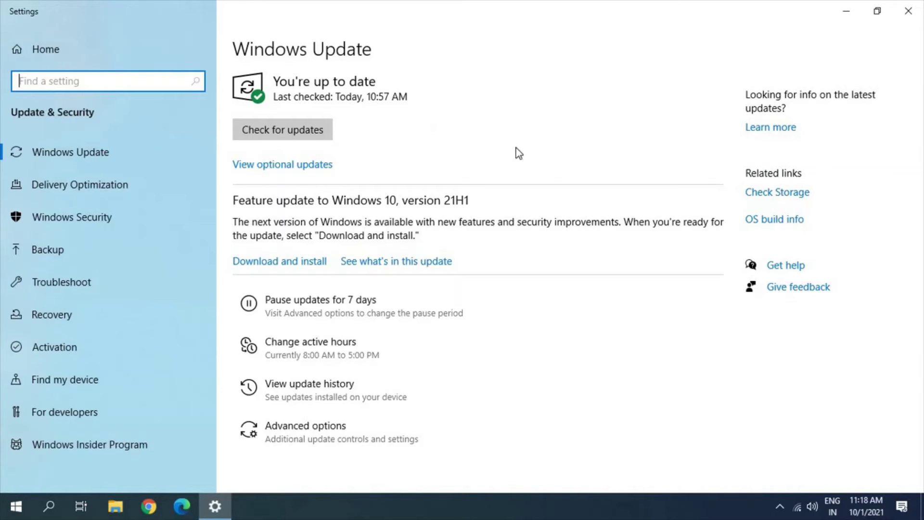
click(910, 11)
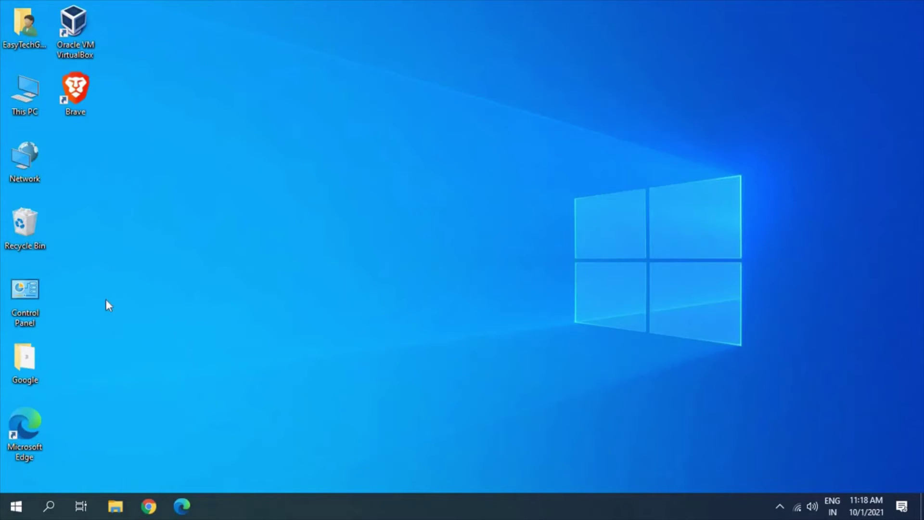
Search 'user', open 'Add, edit, or remove other users', and choose 'Add someone else to this PC'
click(49, 507)
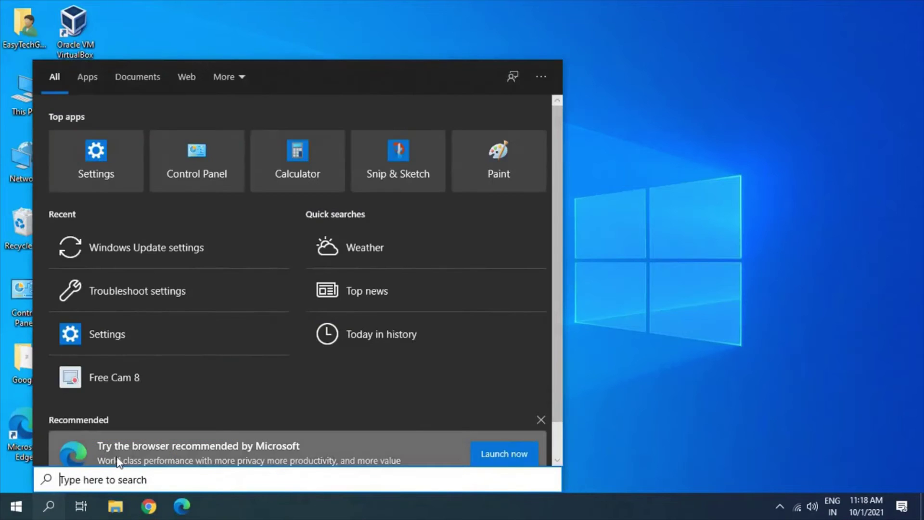
text(user)
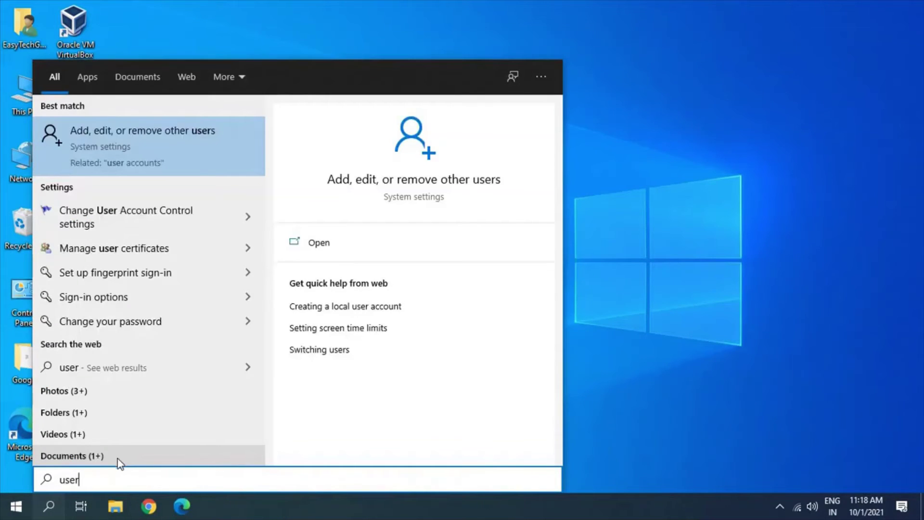
click(152, 159)
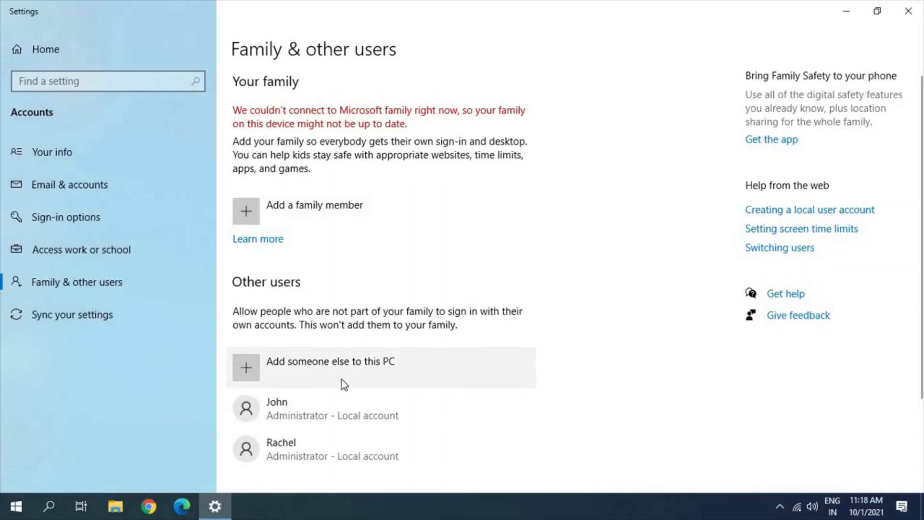
click(357, 369)
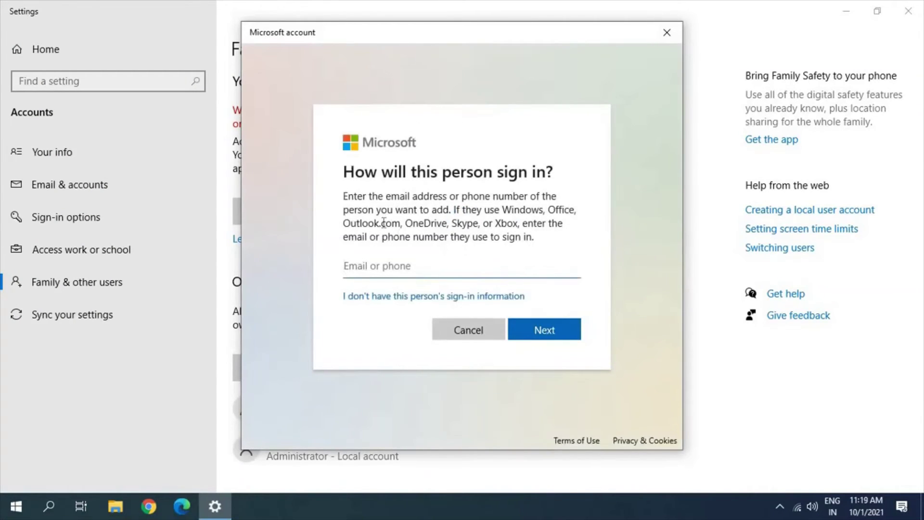
Add a local user without a Microsoft account, entering the user name and password twice
click(409, 299)
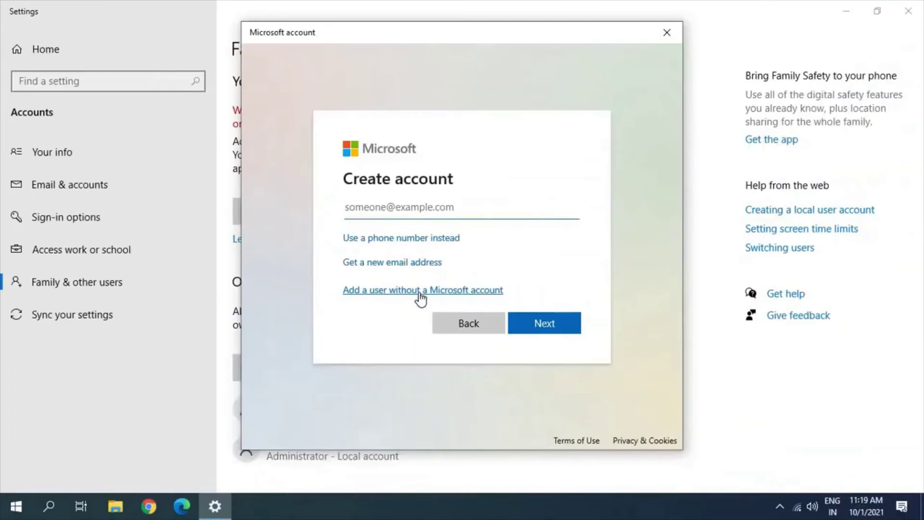
click(409, 294)
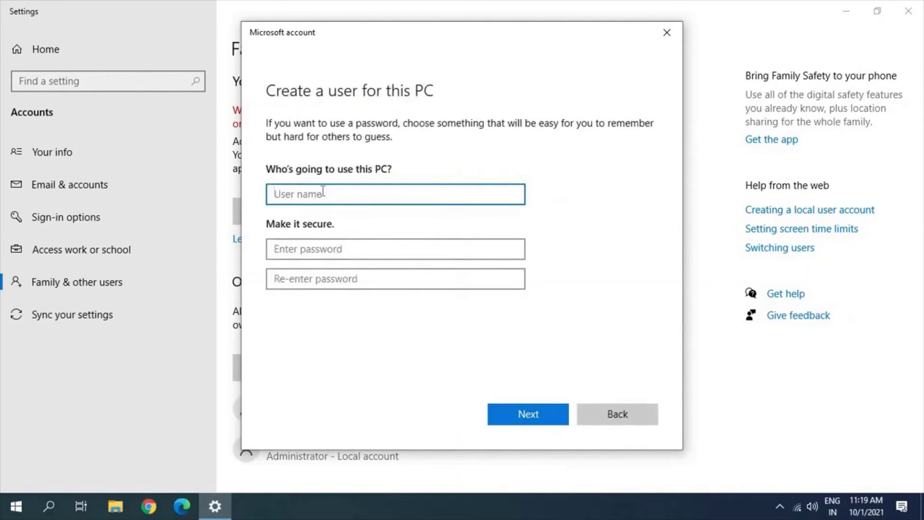
text(John Alan)
click(316, 247)
text(********)
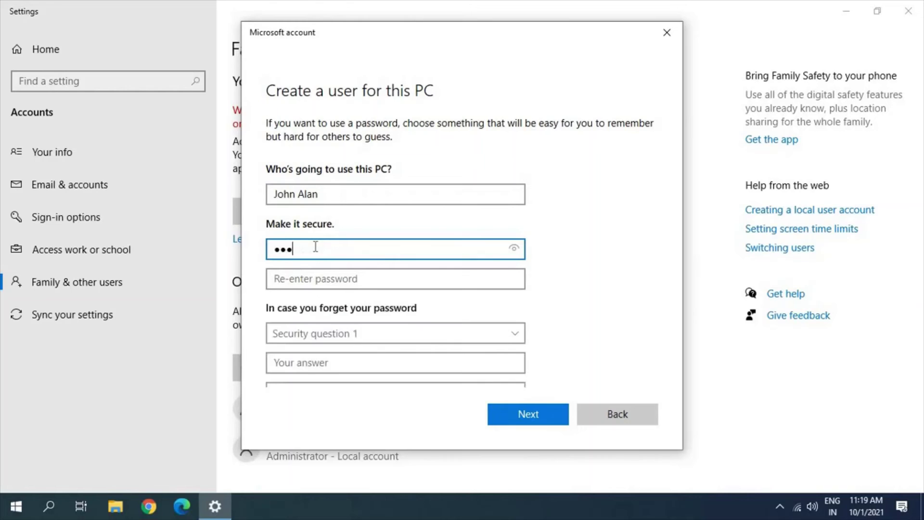
key(Tab)
text(********)
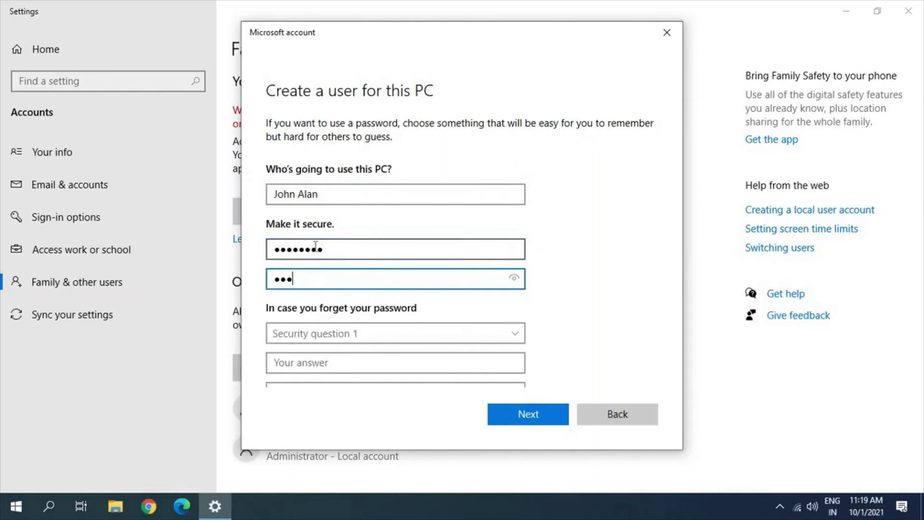
key(Tab)
Pick and answer 'What was your first pet's name?' among the security questions and finish creating the account
scroll(474, 218, down, 2)
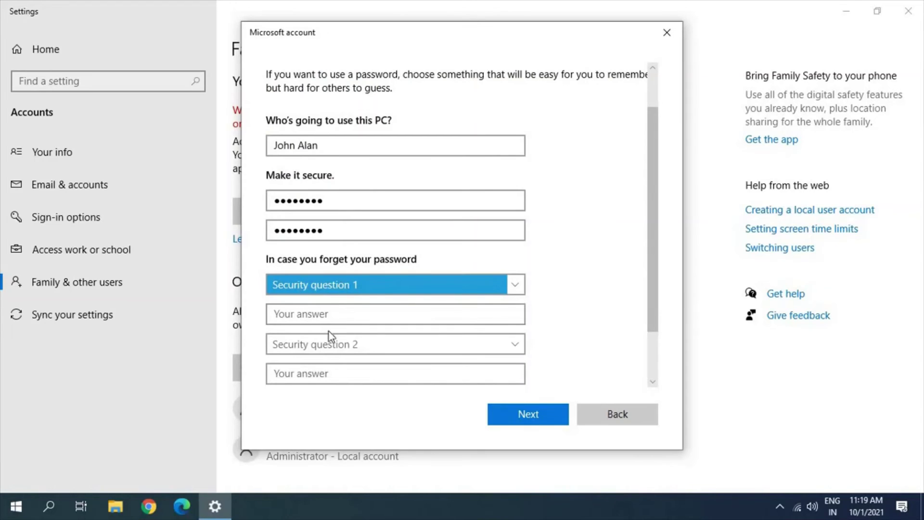
scroll(443, 347, down, 2)
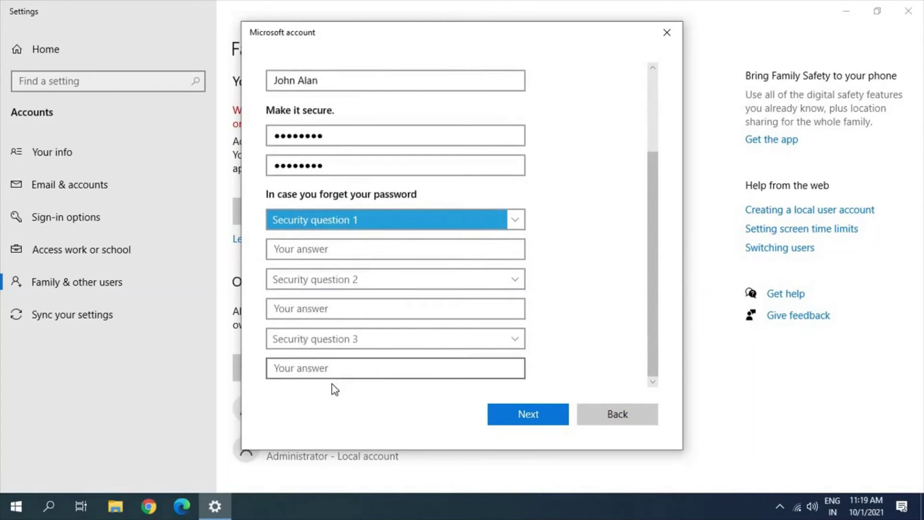
click(367, 226)
click(336, 237)
click(330, 245)
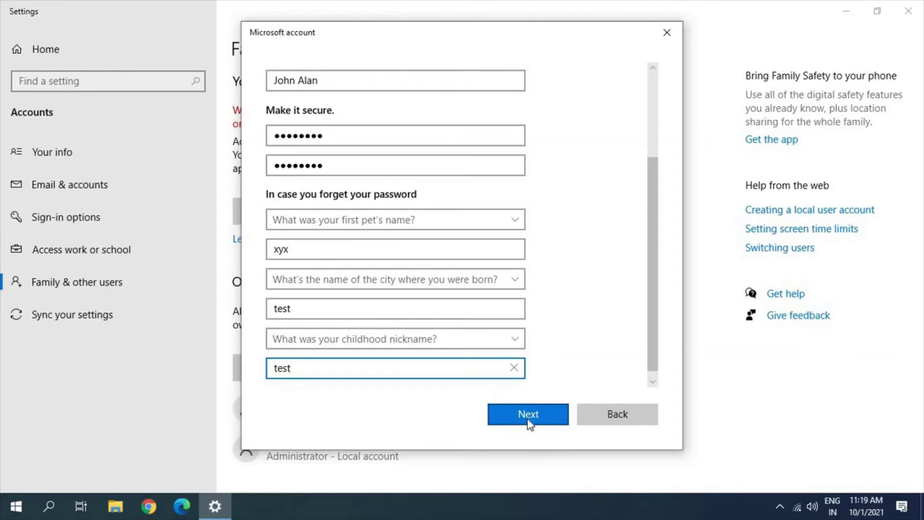
click(528, 415)
scroll(550, 371, down, 1)
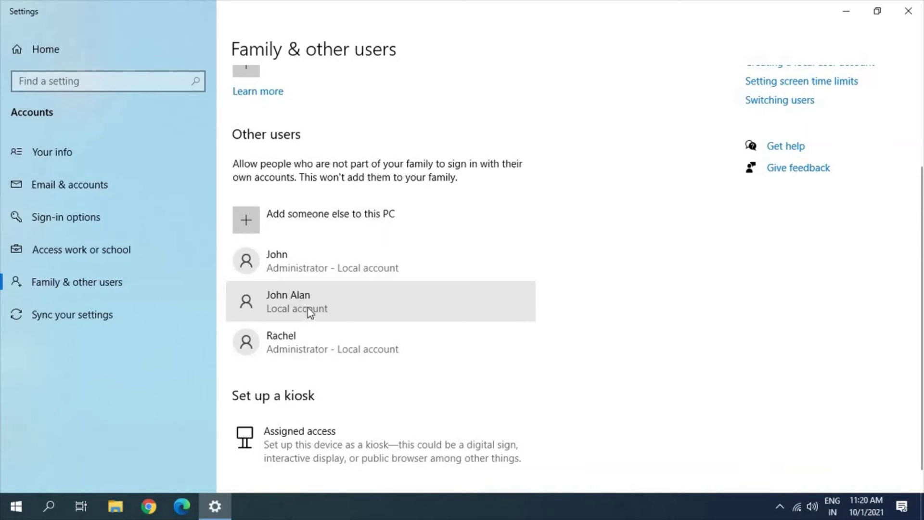
Change the new local user's account type to Administrator and confirm with OK
click(348, 302)
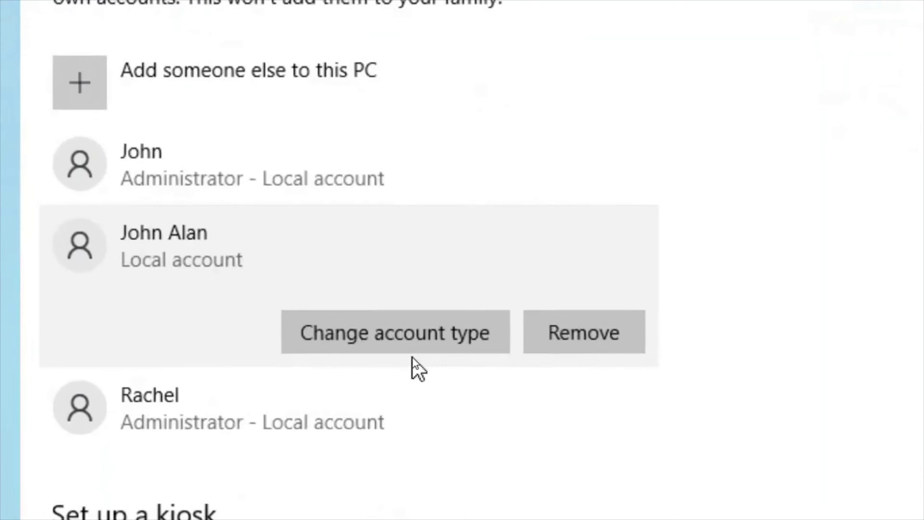
click(412, 348)
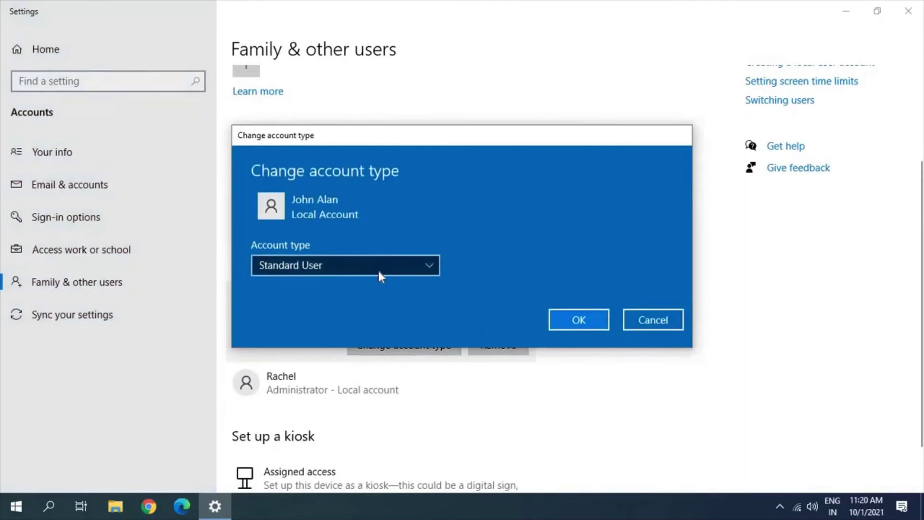
click(382, 268)
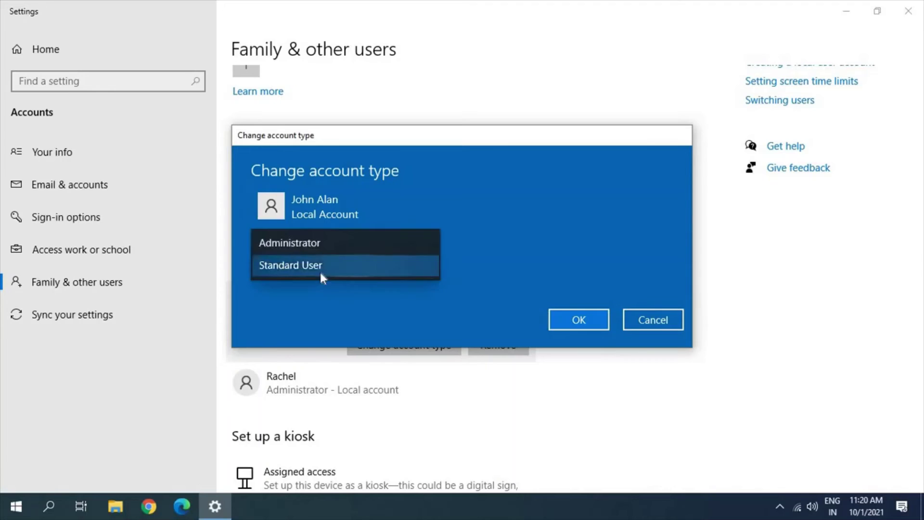
click(314, 241)
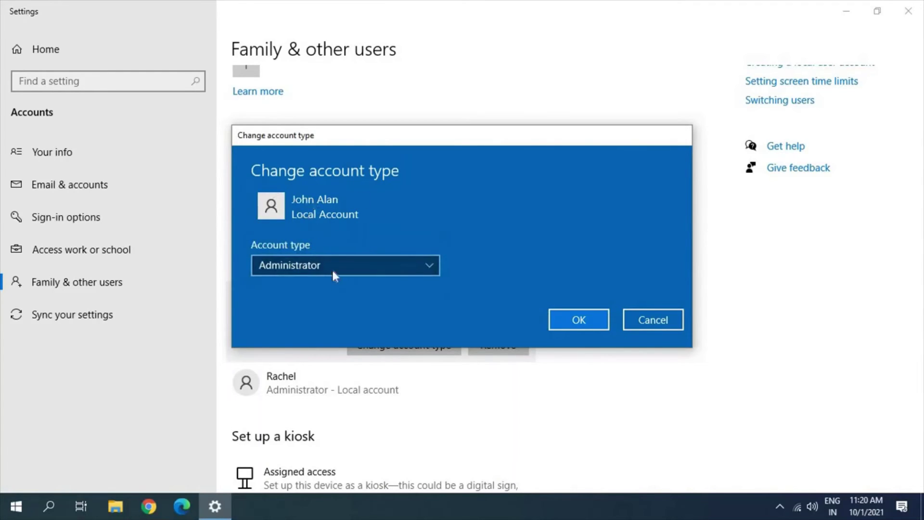
click(316, 264)
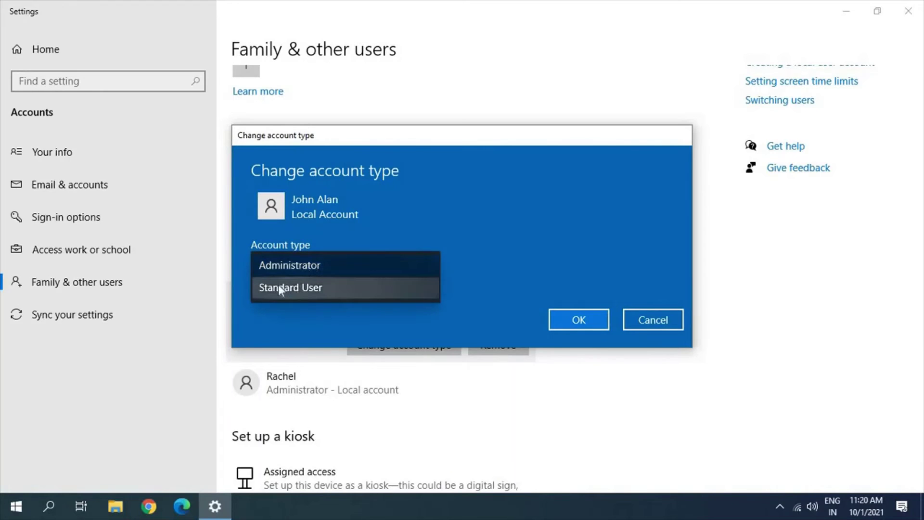
click(310, 265)
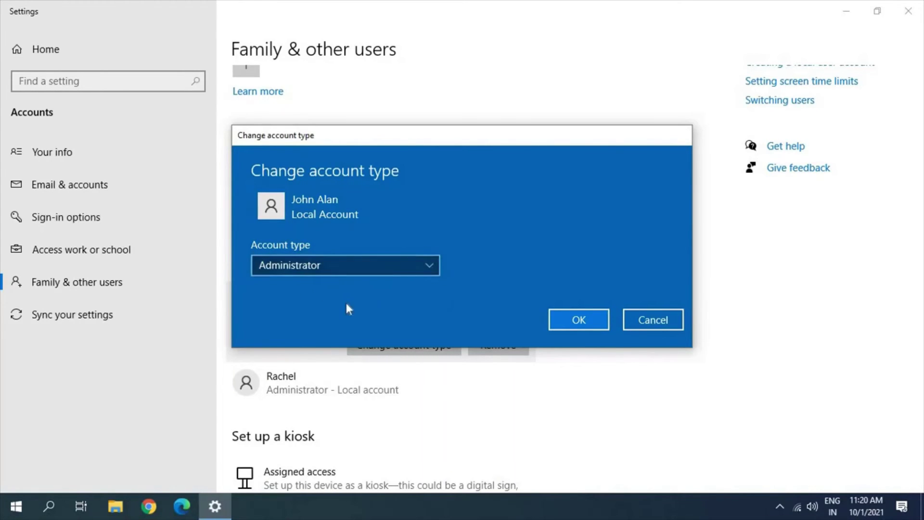
click(570, 323)
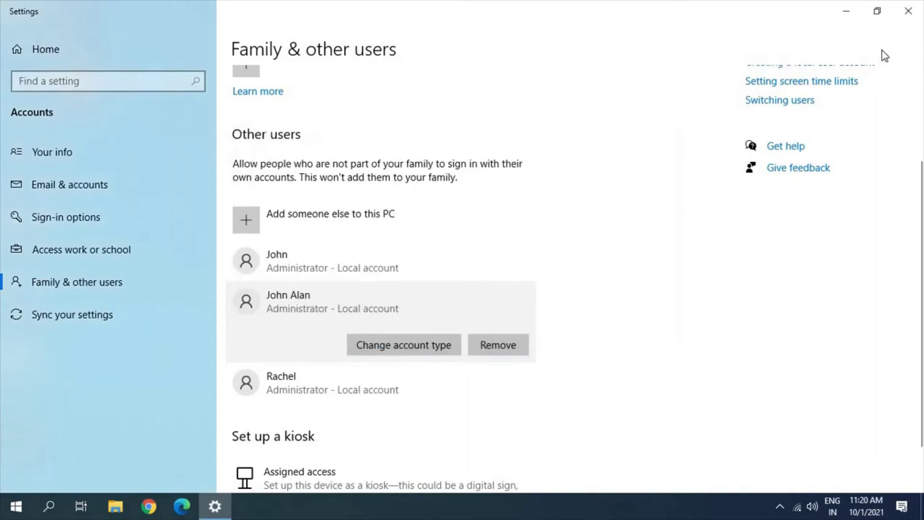
Close Settings and switch the session to the new user account from the Start menu
click(908, 14)
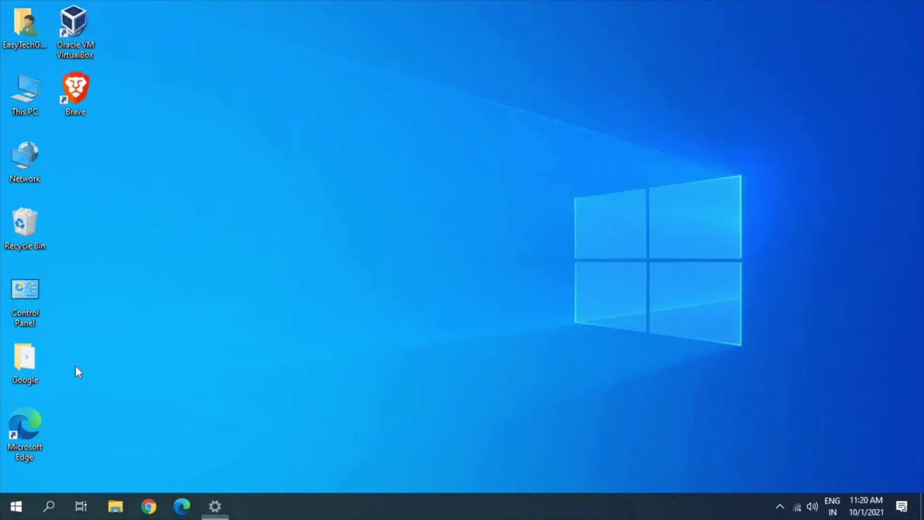
click(15, 506)
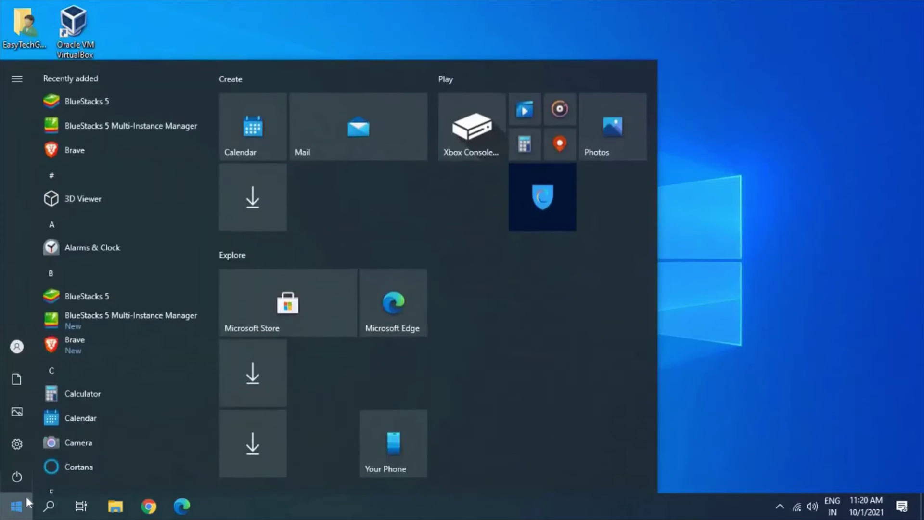
click(12, 349)
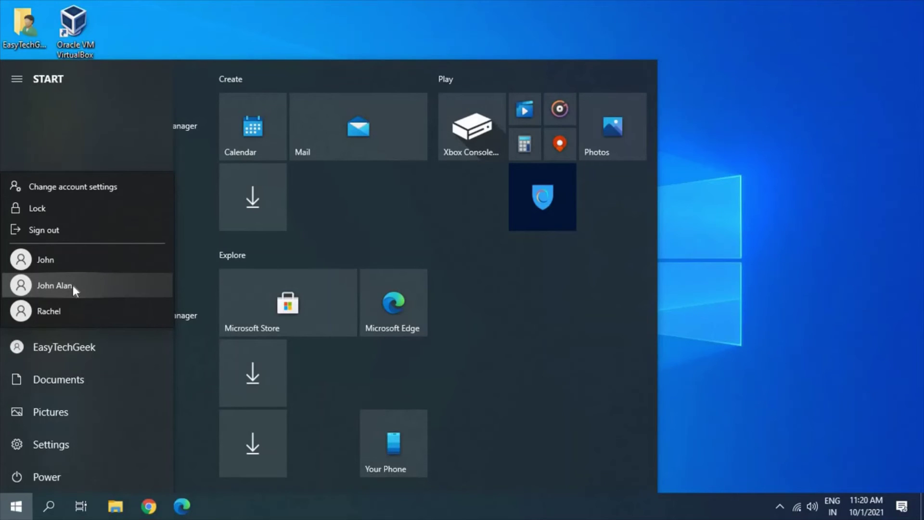
click(848, 378)
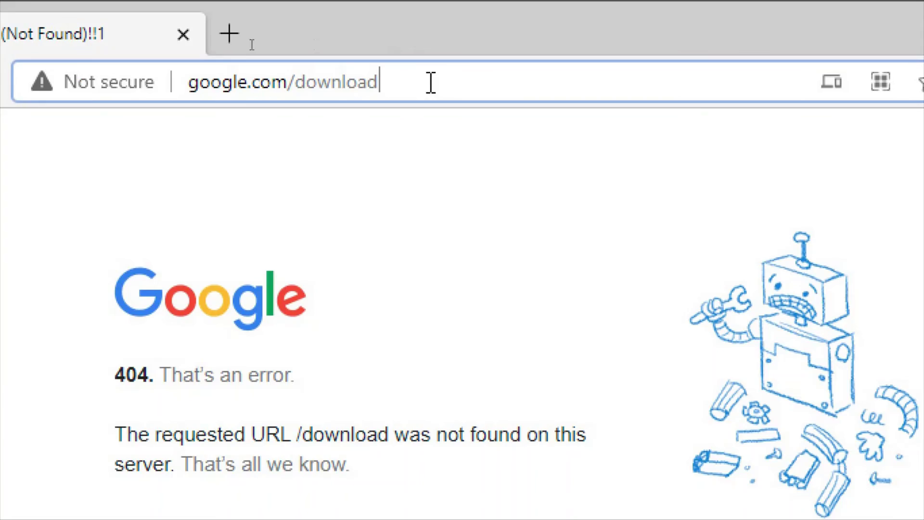
Navigate Edge from the 404 error page to google.com/chrome, the Chrome download page
click(429, 82)
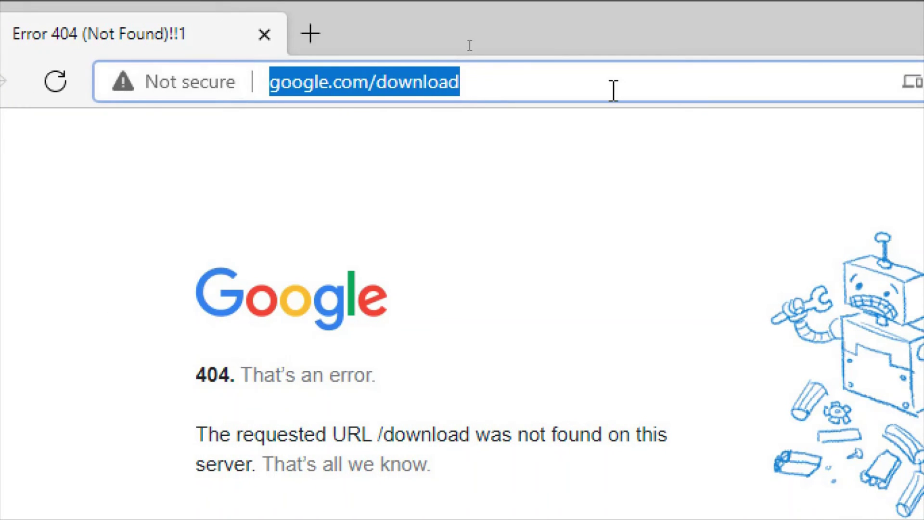
text(google.com)
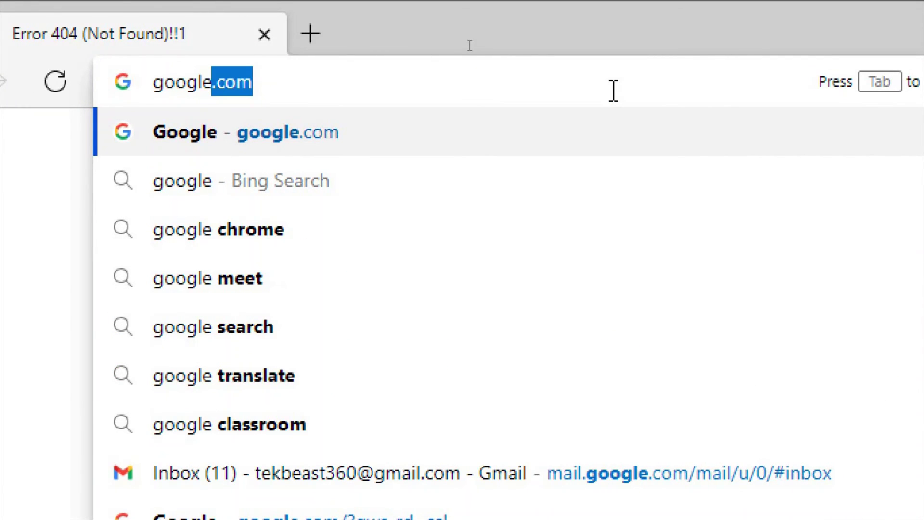
text(/chrome)
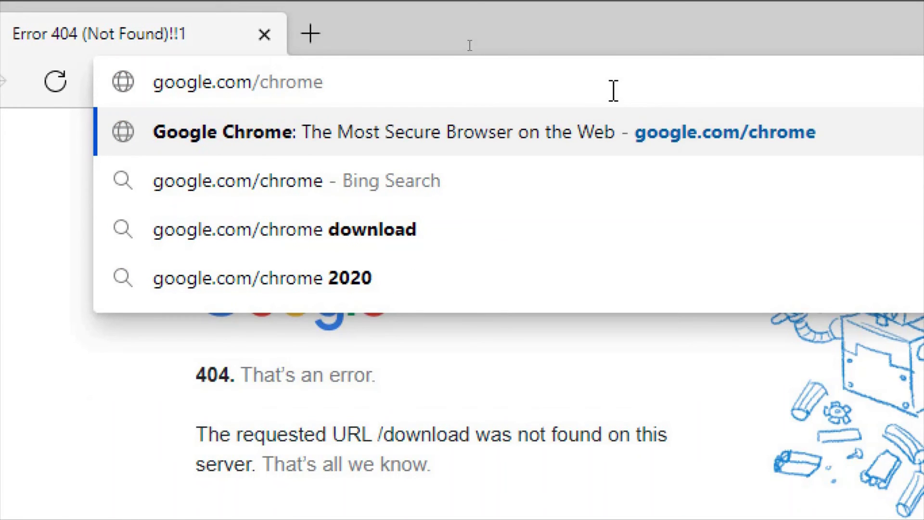
key(Return)
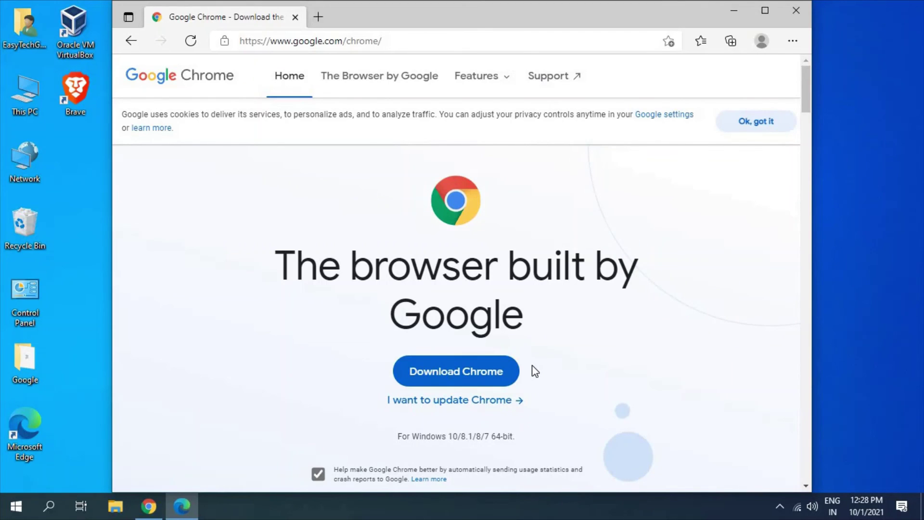
click(390, 41)
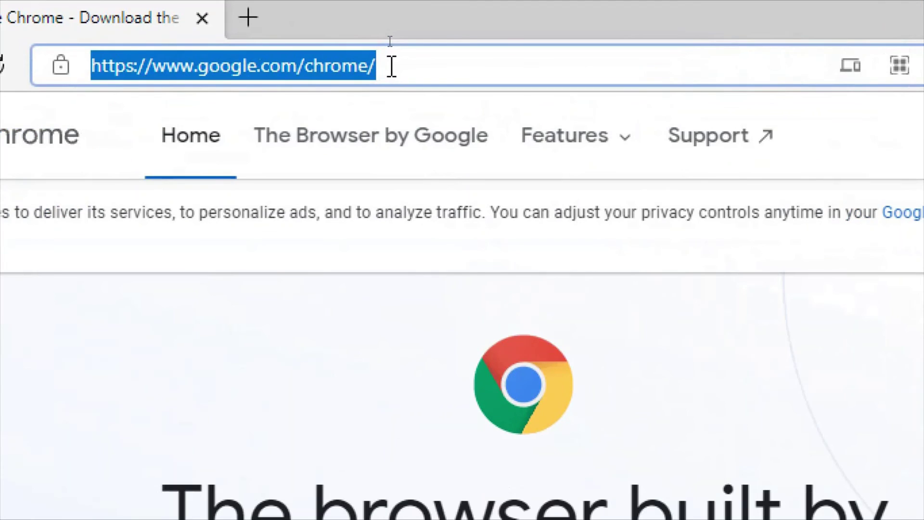
Search Bing for 'brave browser' and open the brave.com result in a new tab
text(brave )
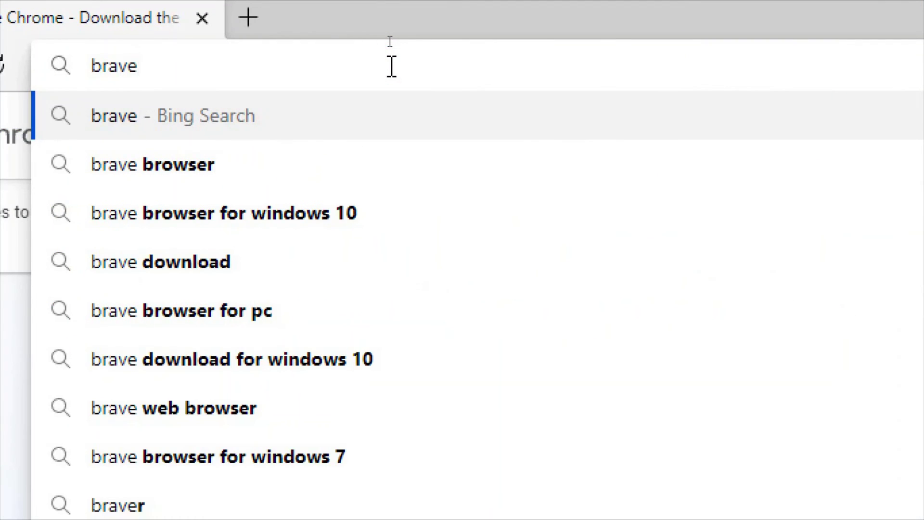
text(brow)
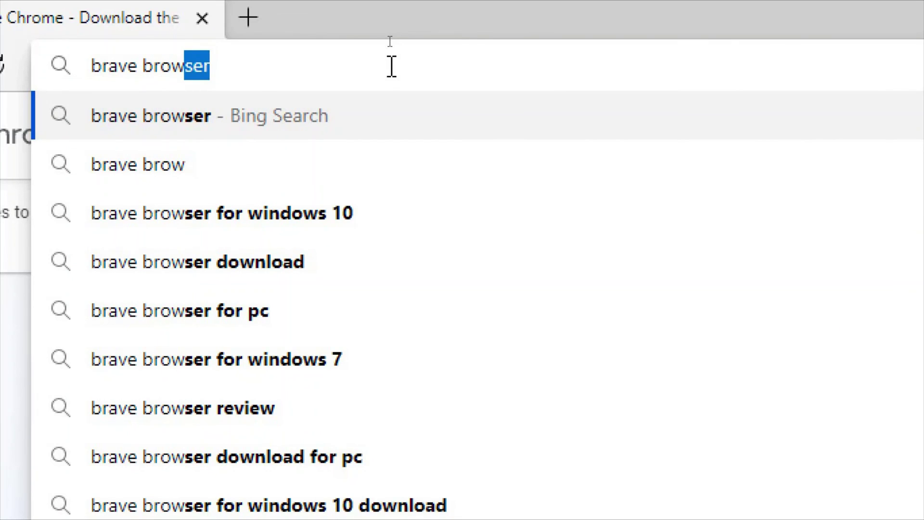
text(ser)
key(Return)
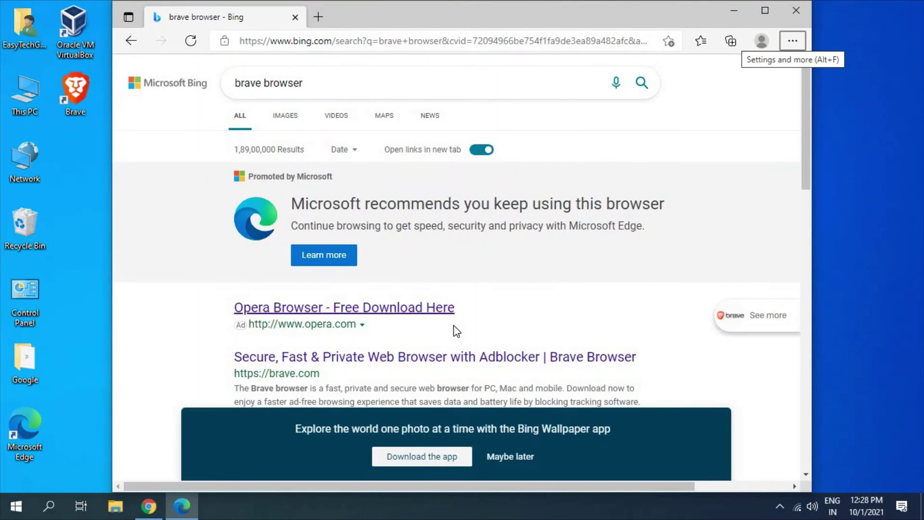
scroll(453, 331, down, 2)
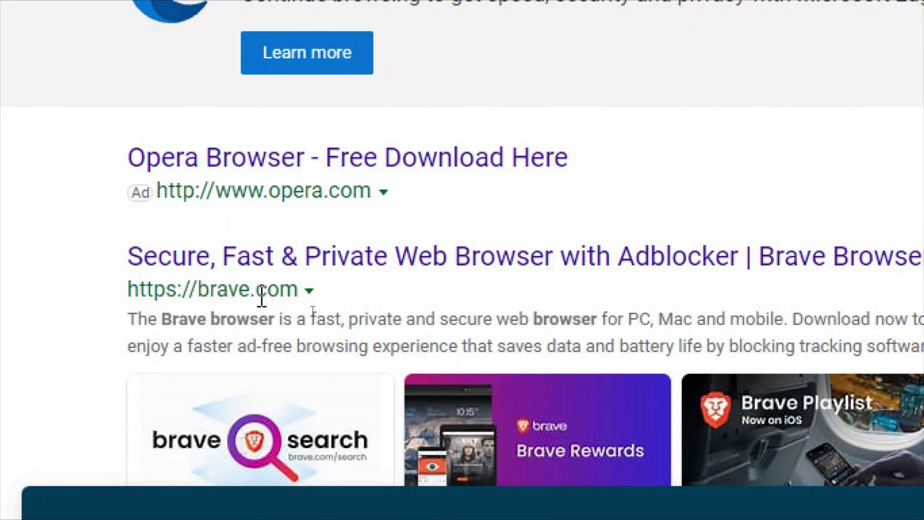
click(336, 264)
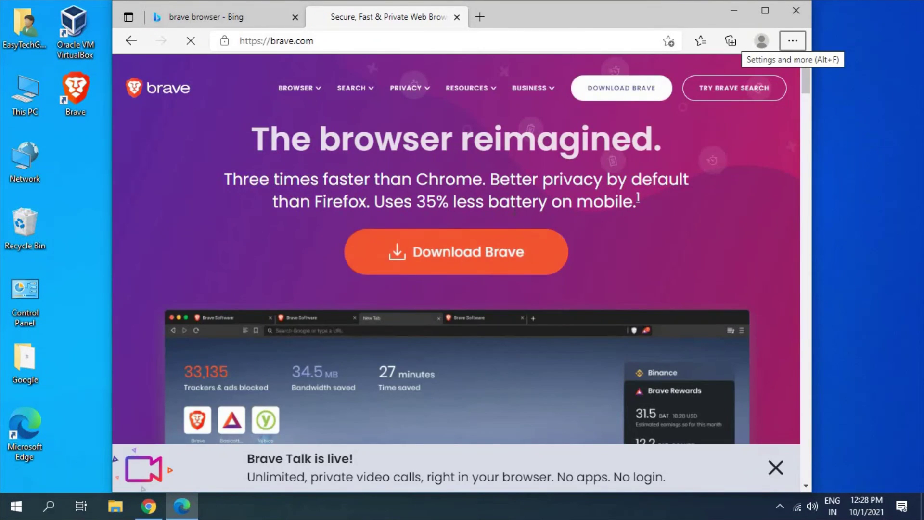
Maximize the Edge window to full screen while viewing the brave.com homepage
scroll(515, 209, down, 10)
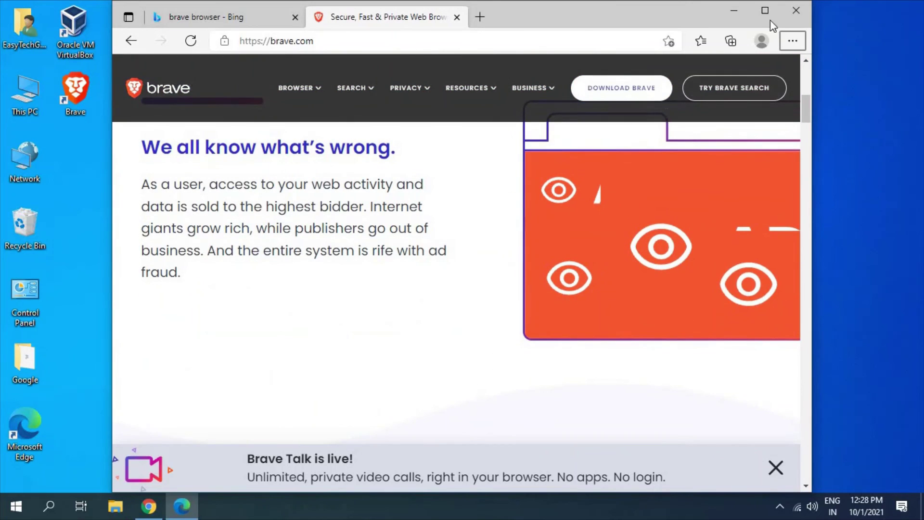
double_click(738, 20)
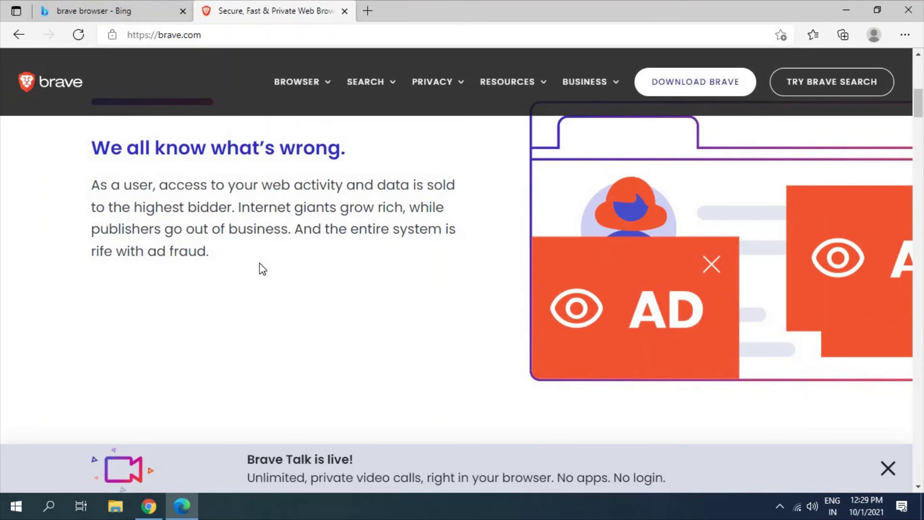
scroll(454, 154, up, 4)
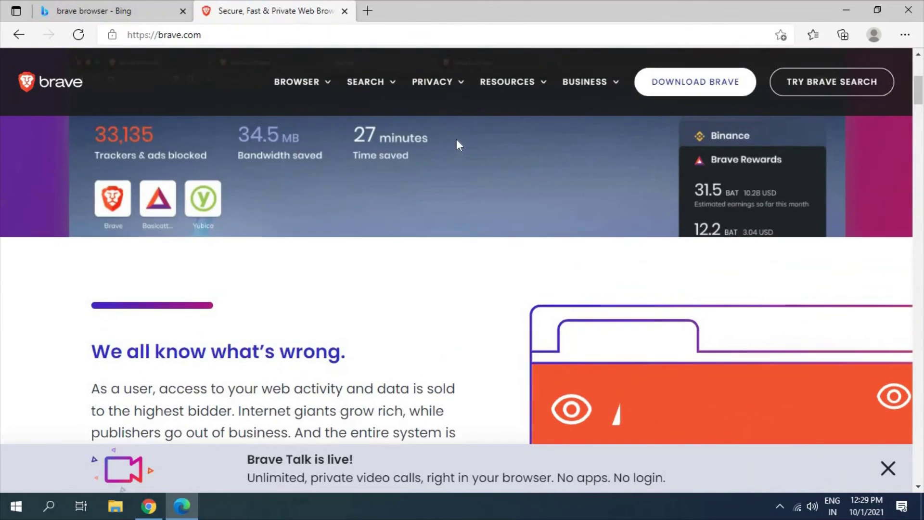